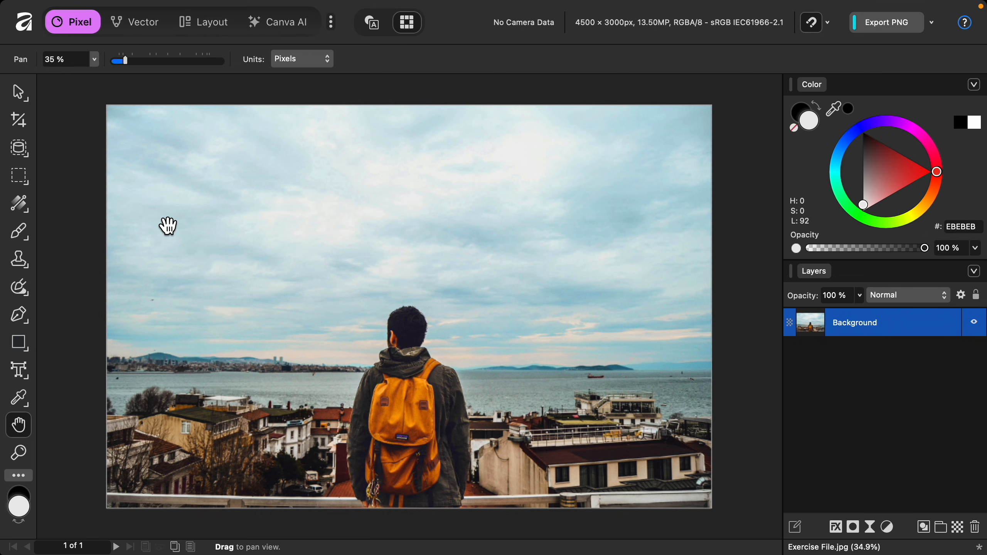
Install the Segmentation machine learning model and select the man with the backpack using the Object Selection Tool.
left_click(19, 153)
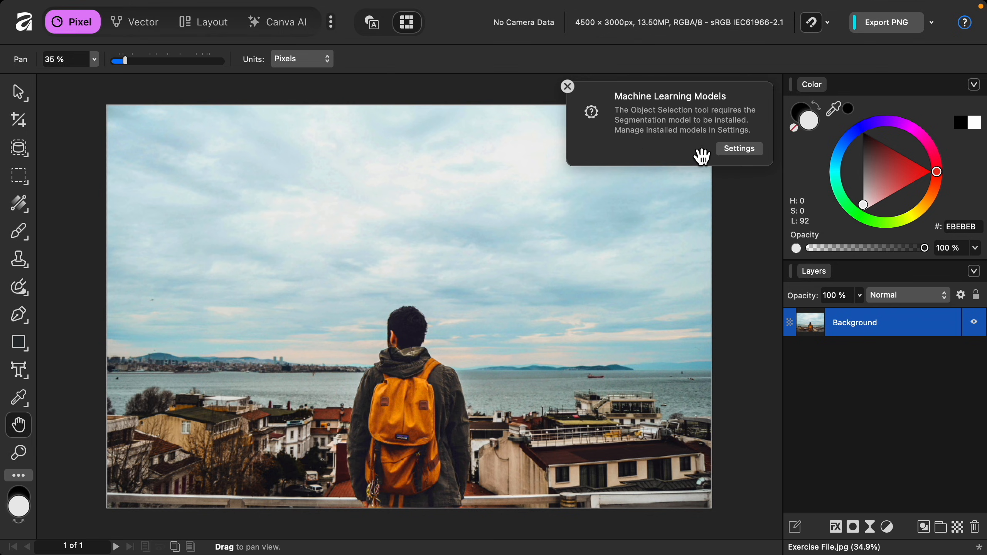
left_click(739, 149)
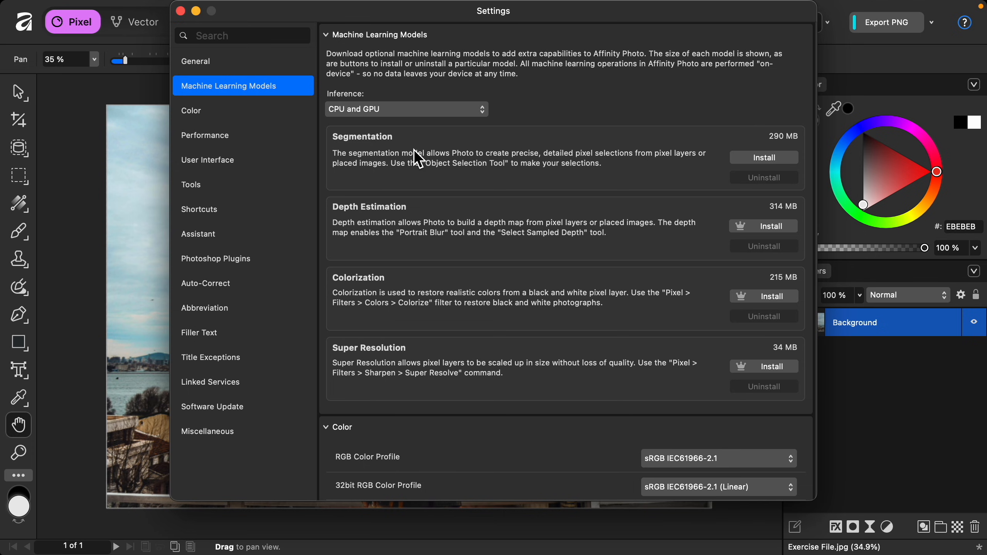
left_click(751, 160)
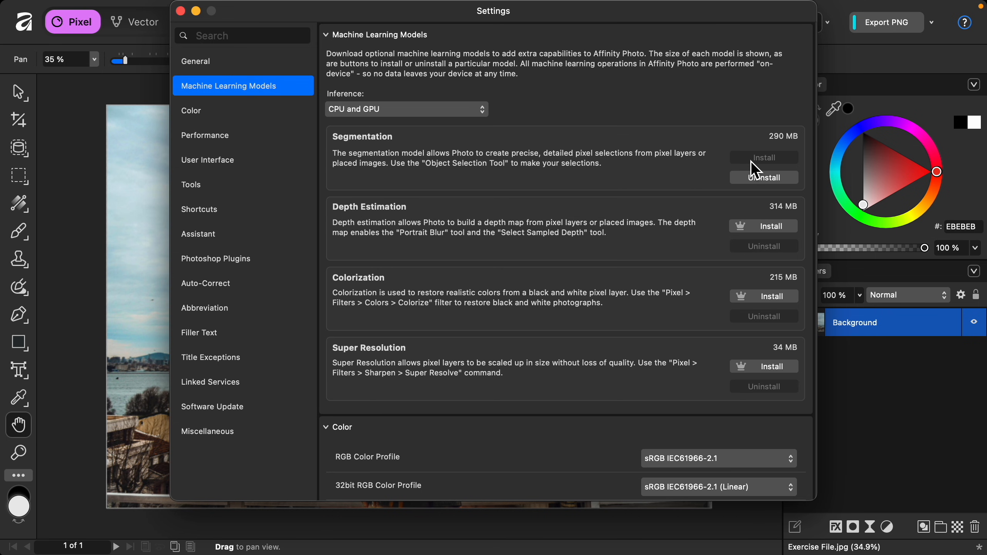
left_click(180, 11)
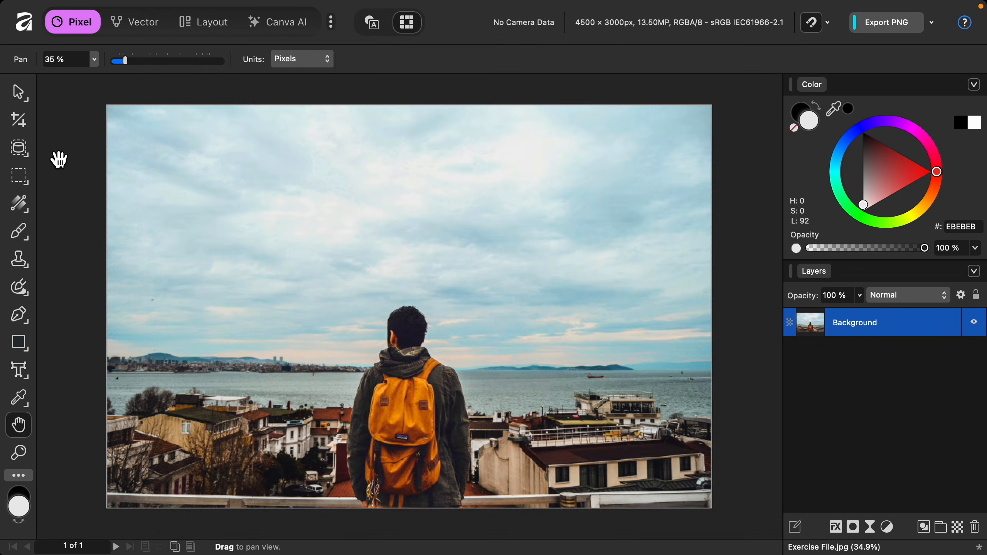
left_click(18, 152)
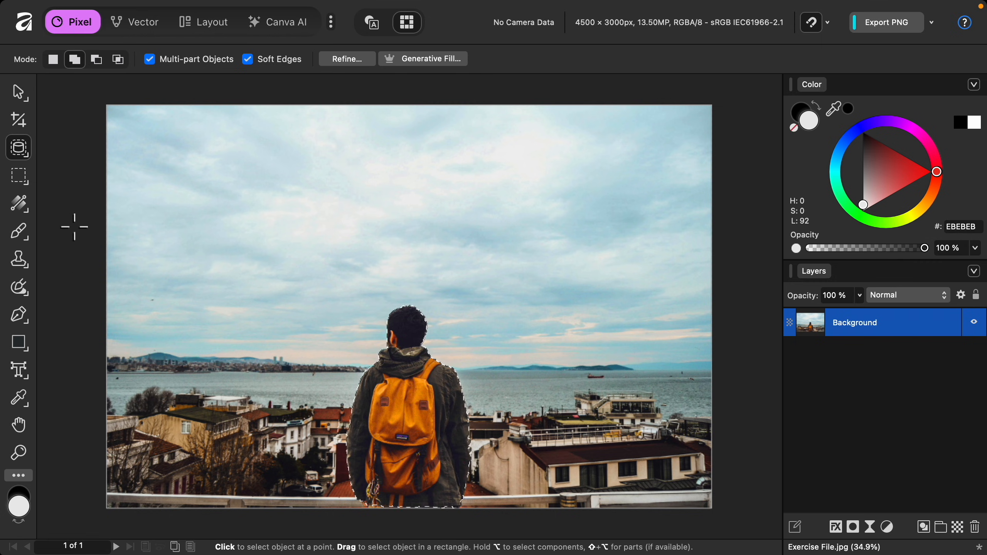
Clean up the selection edge at the man's left shoulder with the Selection Brush Tool, subtracting the stray background.
left_click(30, 159)
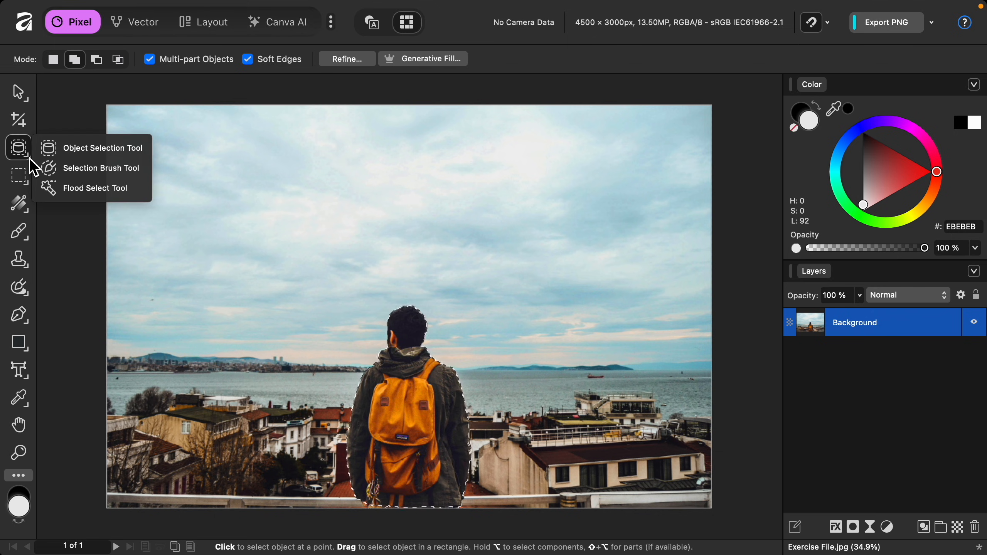
left_click(99, 172)
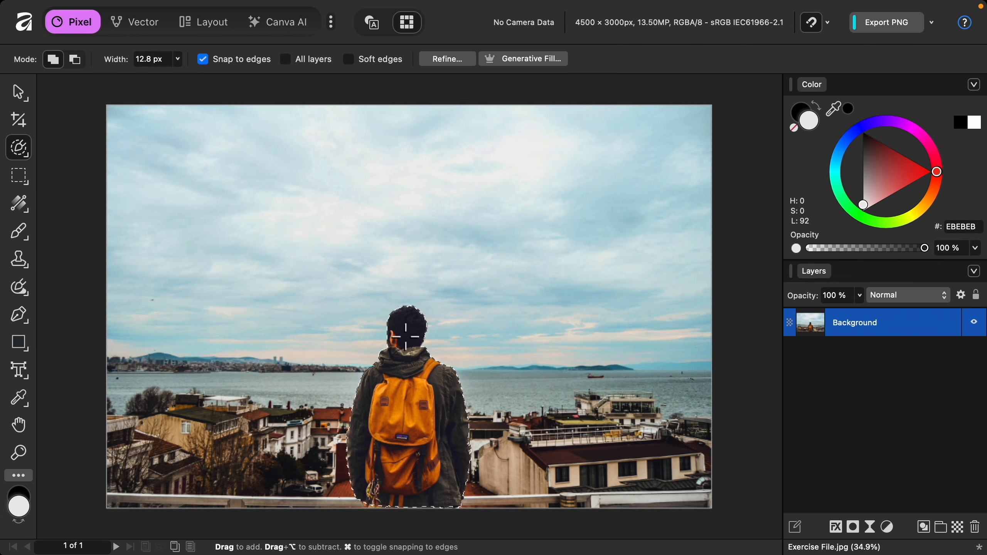
scroll(406, 336, "up", 10)
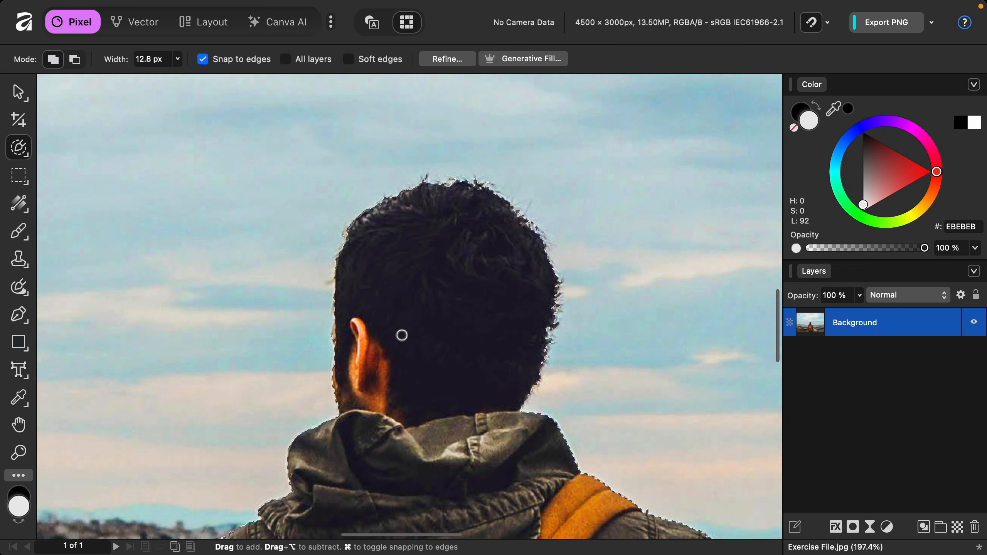
scroll(402, 335, "down", 10)
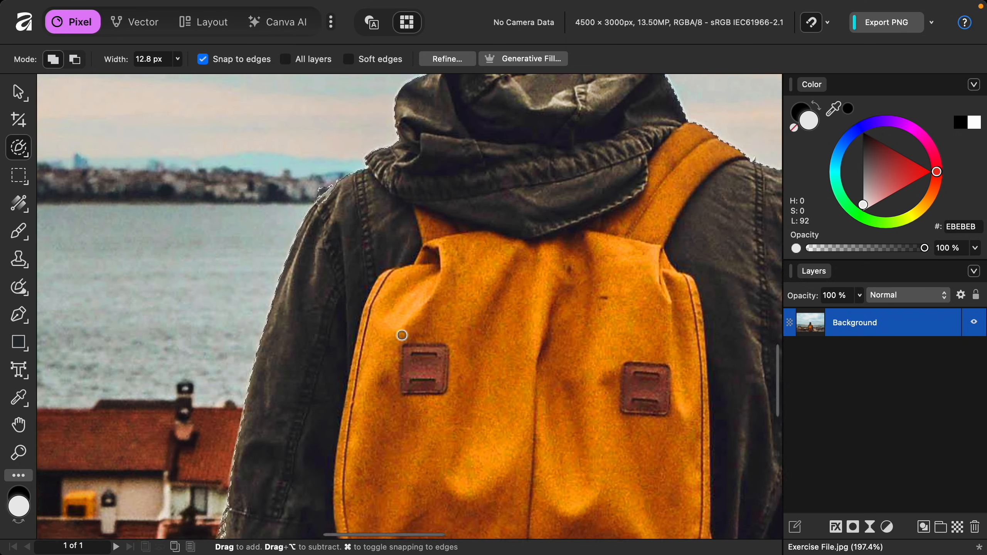
scroll(402, 335, "up", 2)
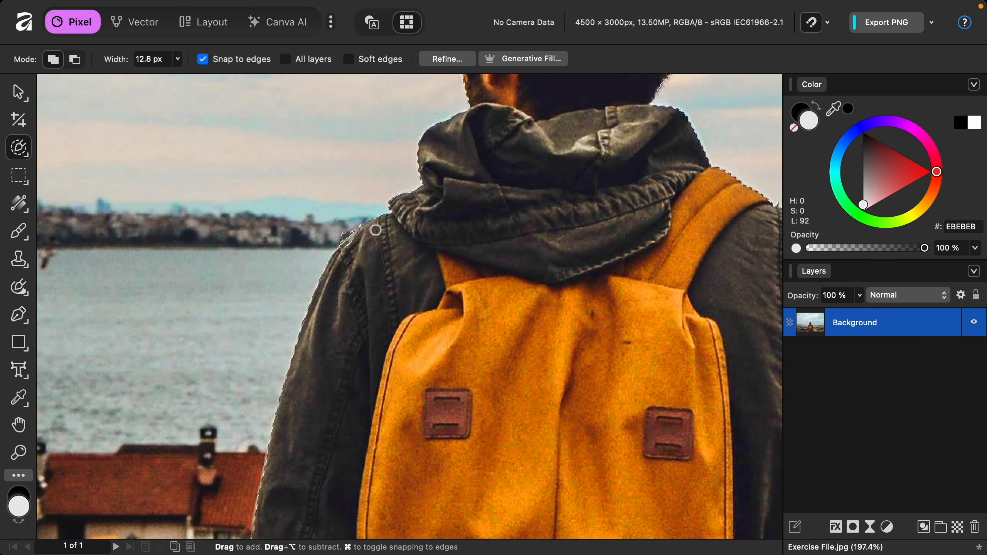
scroll(342, 249, "up", 4)
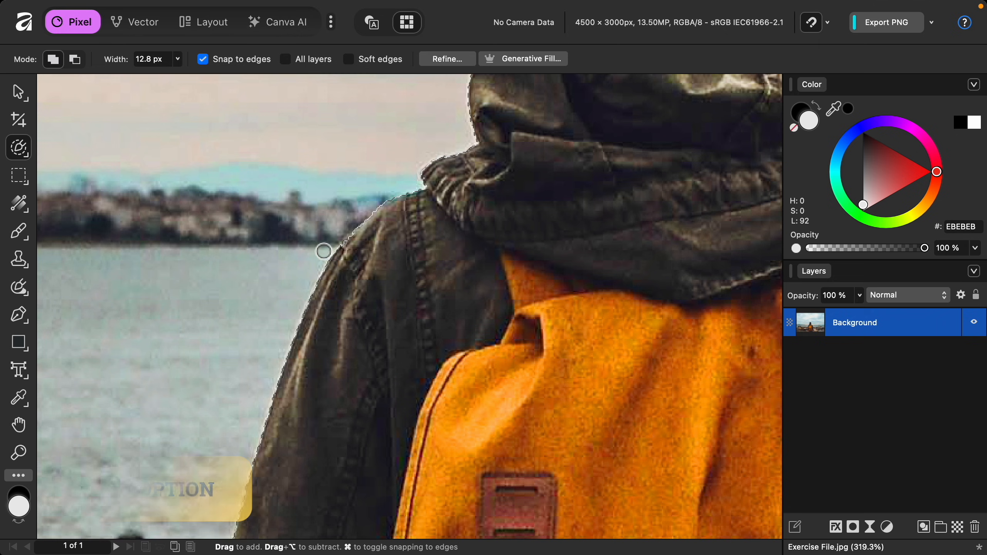
Correct the selection along the man's left sleeve, adding the missing jacket edge and subtracting the buildings beside it.
scroll(330, 244, "down", 5)
scroll(330, 245, "left", 2)
scroll(323, 251, "down", 5)
scroll(324, 251, "left", 1)
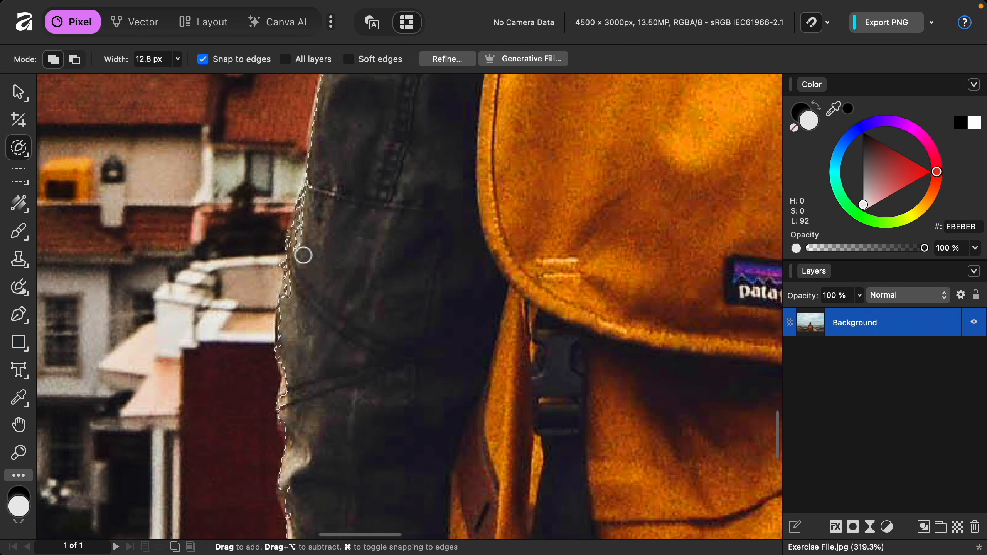
mouse_move(303, 255)
left_mouse_down()
mouse_move(320, 172)
mouse_move(289, 313)
mouse_move(290, 390)
left_mouse_up()
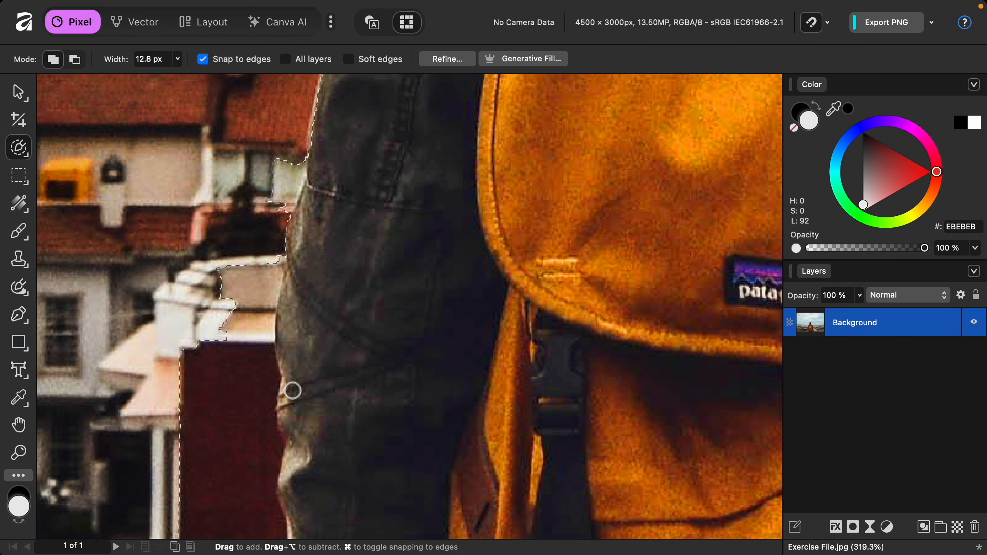
mouse_move(292, 157)
left_mouse_down()
mouse_move(260, 263)
mouse_move(250, 363)
mouse_move(275, 267)
left_mouse_up()
scroll(271, 280, "down", 3)
scroll(270, 281, "down", 5)
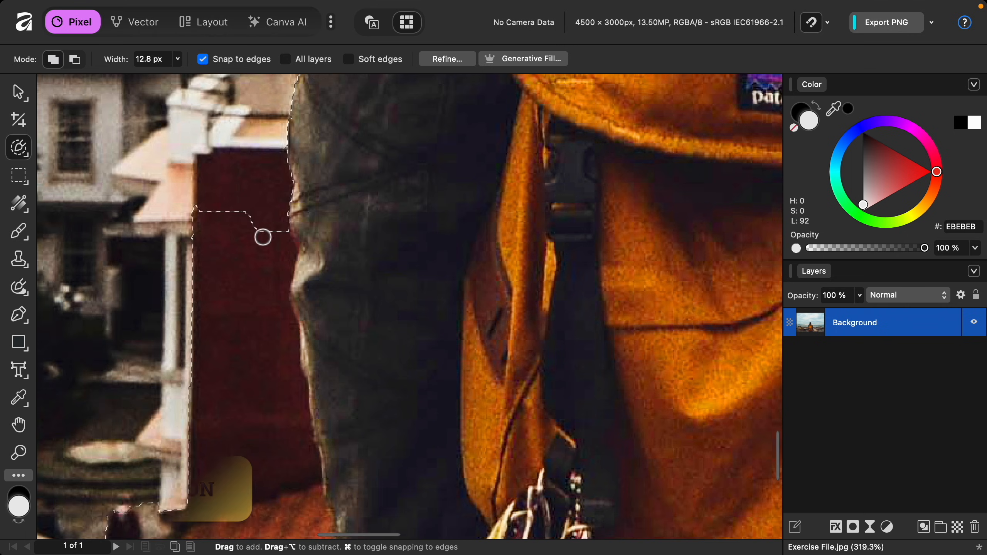
scroll(266, 410, "down", 5)
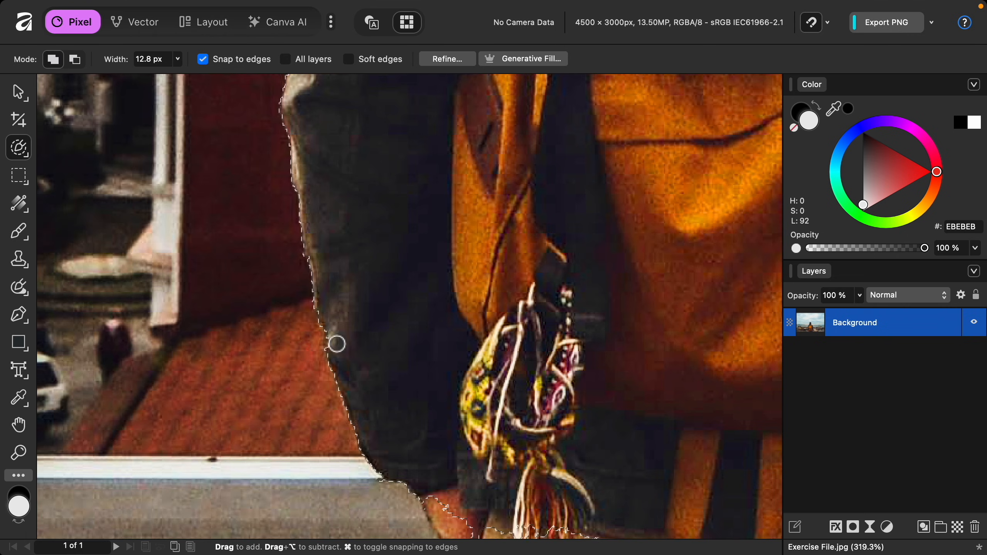
Extend the selection to the image's lower edge so it includes the bottom of the jacket and the hanging straps.
scroll(345, 368, "down", 5)
scroll(345, 368, "right", 2)
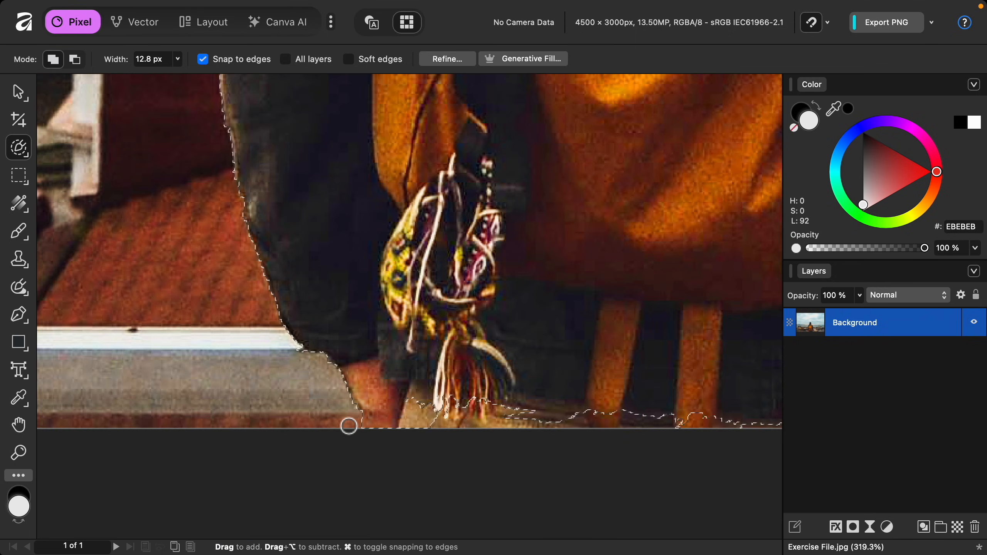
scroll(330, 399, "right", 3)
scroll(333, 399, "down", 3)
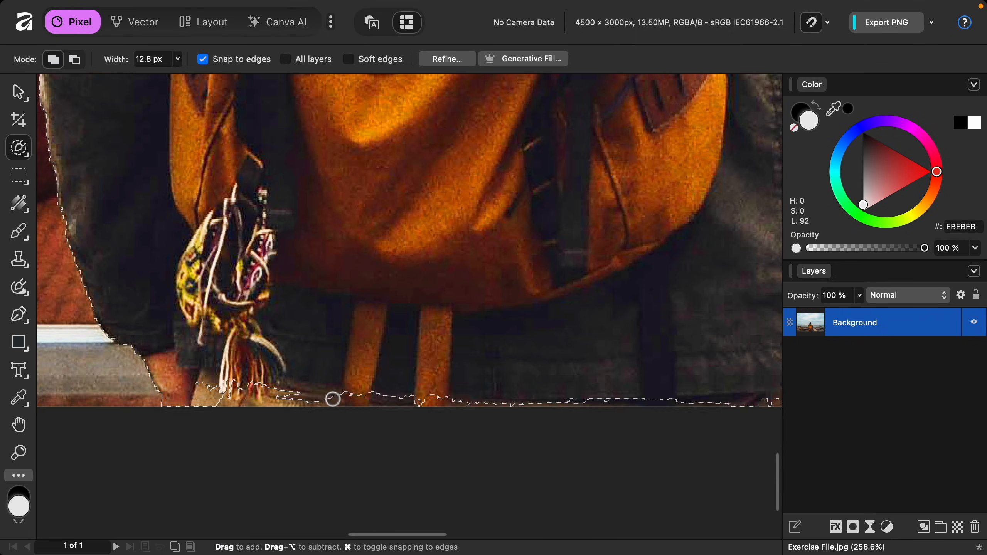
mouse_move(224, 383)
left_mouse_down()
mouse_move(494, 393)
mouse_move(463, 380)
mouse_move(602, 373)
mouse_move(628, 384)
mouse_move(653, 377)
left_mouse_up()
scroll(494, 395, "right", 3)
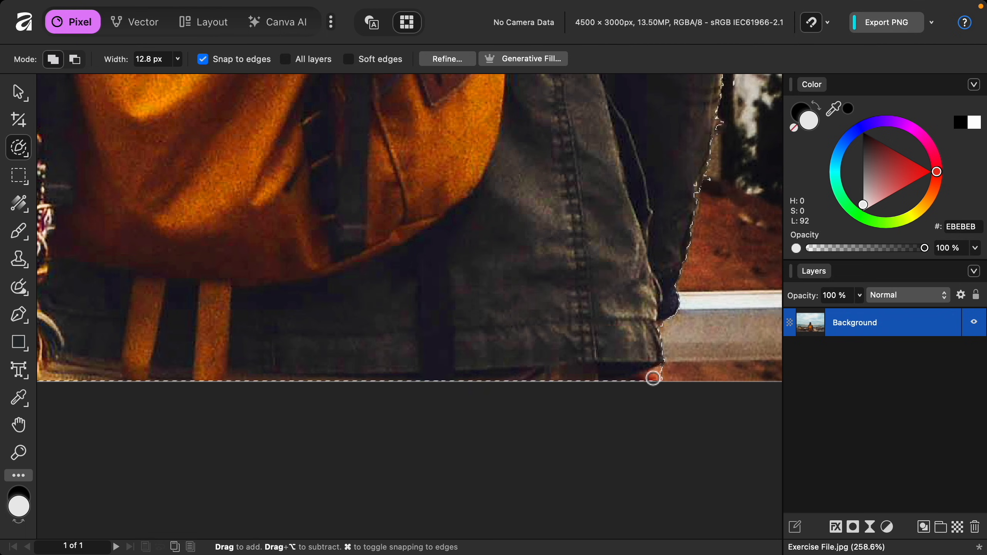
Correct the selection along the right side of the man's jacket, from the hem up the sleeve to the shoulder.
scroll(652, 378, "up", 4)
mouse_move(634, 346)
left_mouse_down()
mouse_move(630, 365)
mouse_move(685, 378)
mouse_move(660, 348)
mouse_move(677, 223)
left_mouse_up()
scroll(691, 230, "up", 4)
mouse_move(640, 276)
left_mouse_down()
mouse_move(641, 302)
mouse_move(637, 91)
left_mouse_up()
mouse_move(695, 142)
left_mouse_down()
mouse_move(679, 194)
mouse_move(660, 203)
left_mouse_up()
scroll(660, 205, "up", 5)
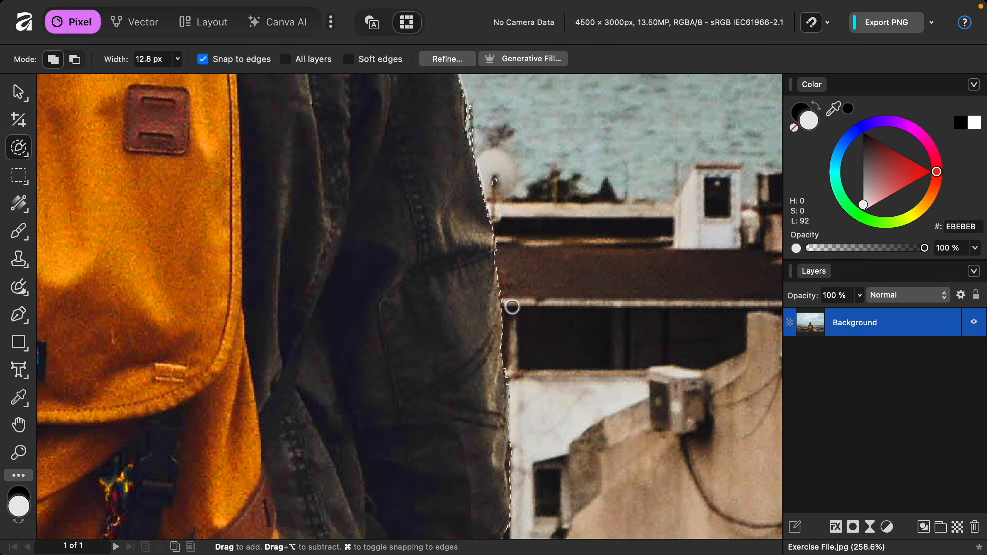
scroll(495, 164, "up", 10)
scroll(432, 194, "up", 4, "super")
scroll(431, 195, "down", 4, "super")
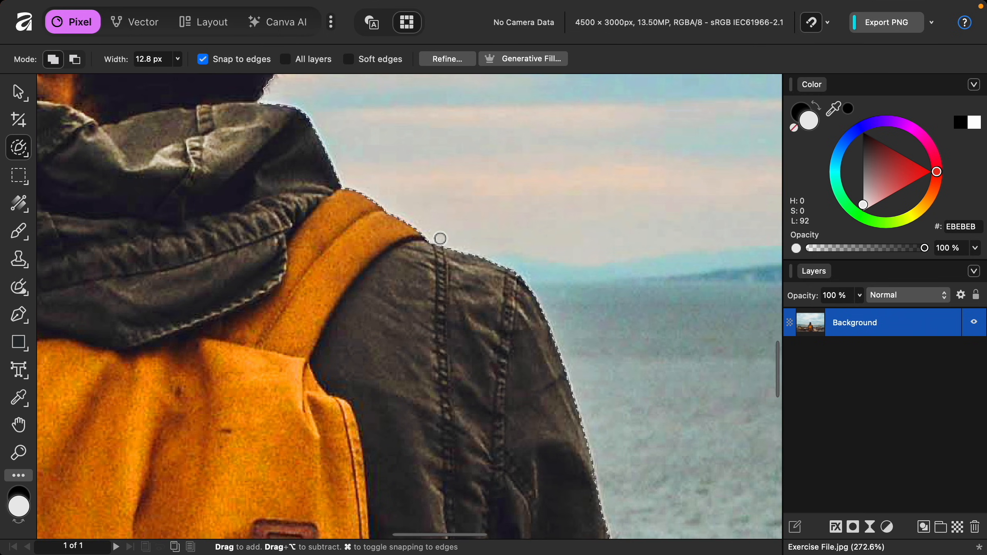
Refine the selection around the man's hair with the 50 px Matte adjustment brush and apply it with output Selection.
scroll(430, 260, "up", 8)
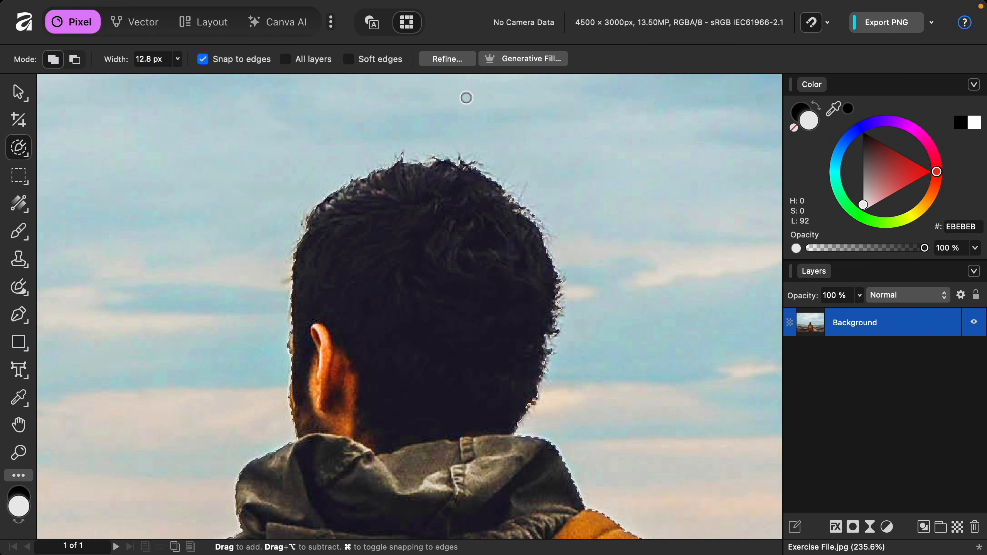
left_click(465, 60)
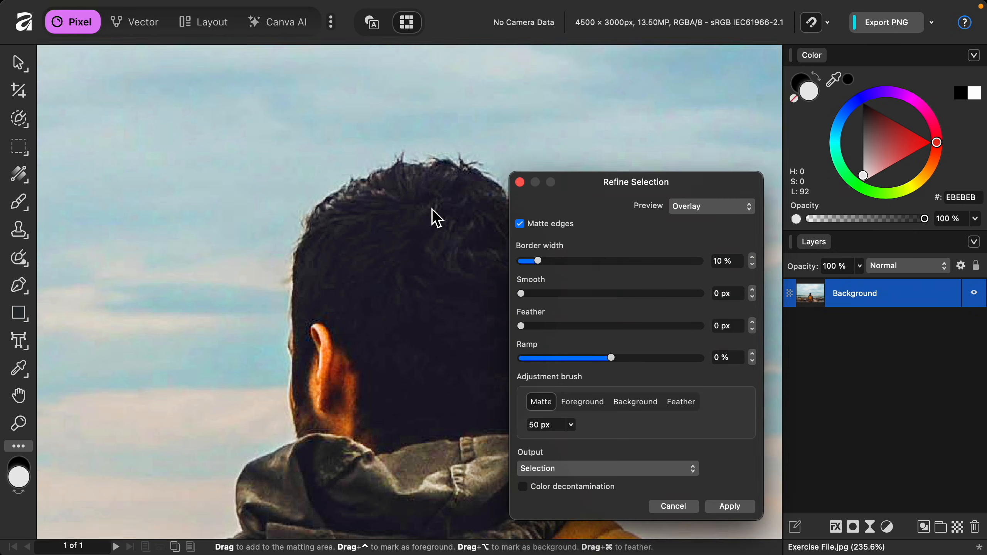
scroll(434, 214, "right", 5)
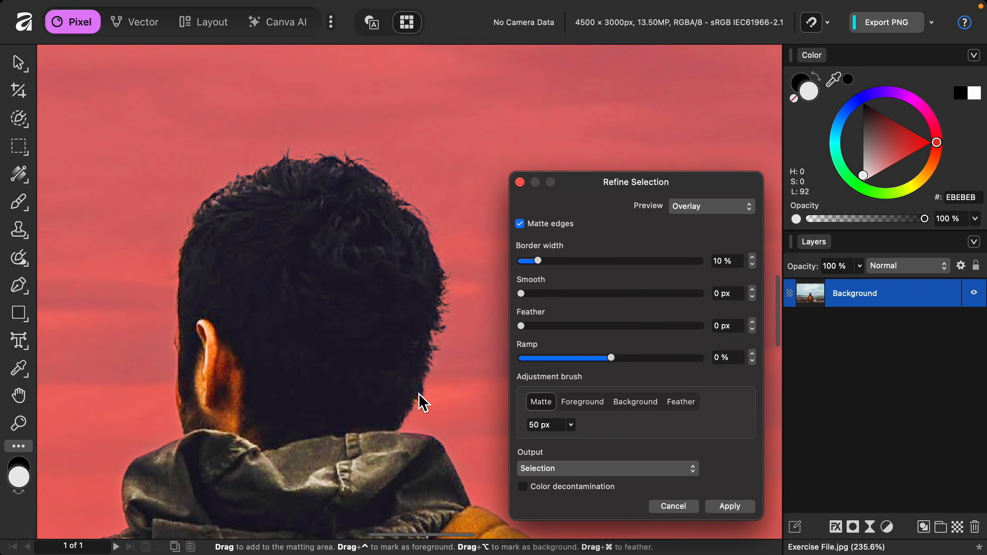
mouse_move(418, 393)
left_mouse_down()
mouse_move(441, 317)
mouse_move(428, 260)
mouse_move(404, 213)
mouse_move(357, 184)
mouse_move(337, 179)
mouse_move(260, 198)
mouse_move(223, 229)
mouse_move(204, 310)
left_mouse_up()
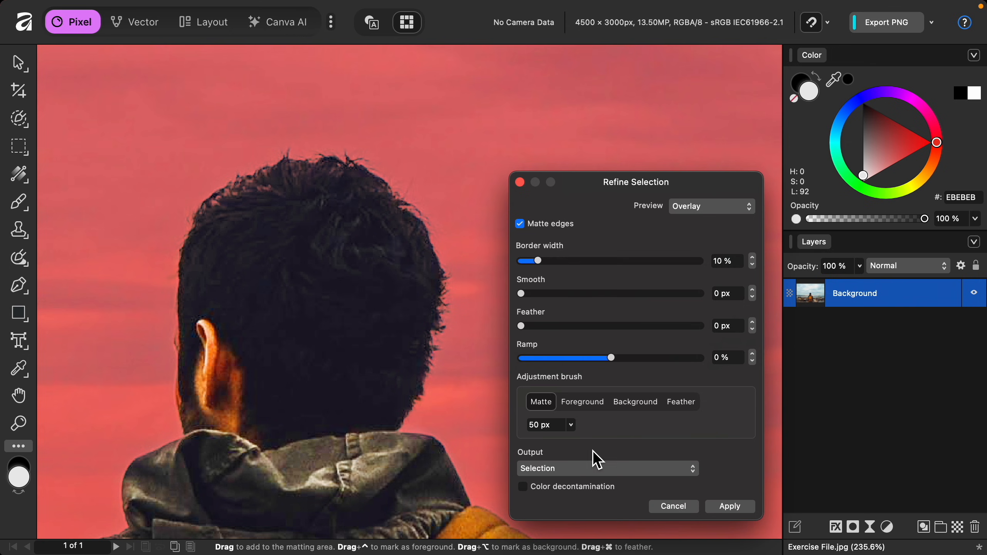
left_click(727, 507)
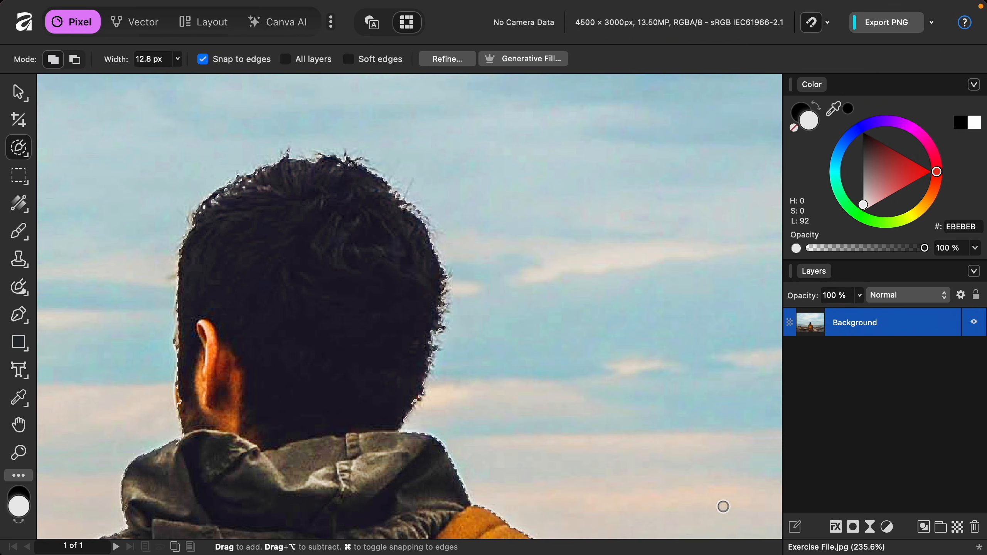
Mask the Background layer with the selection and deselect.
left_click(854, 527)
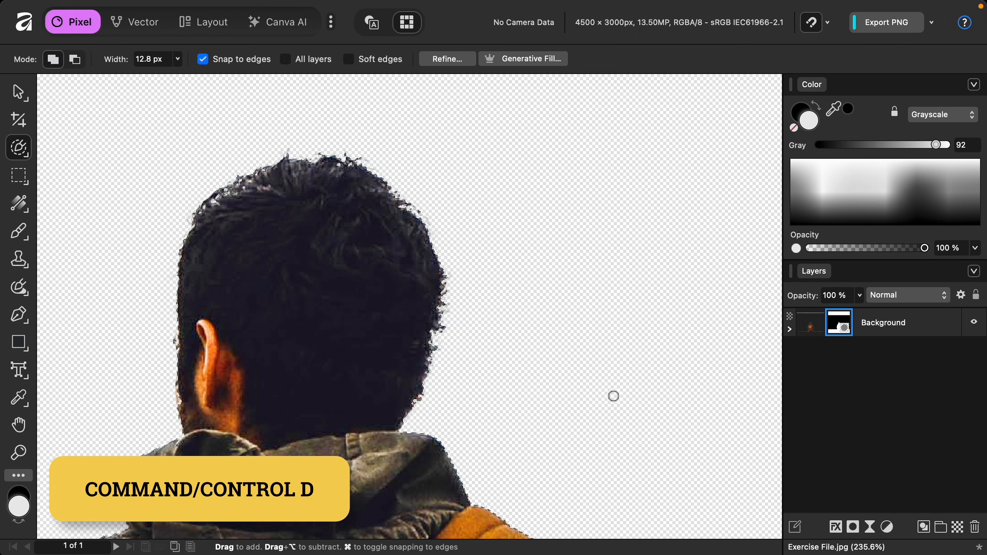
key("super+d")
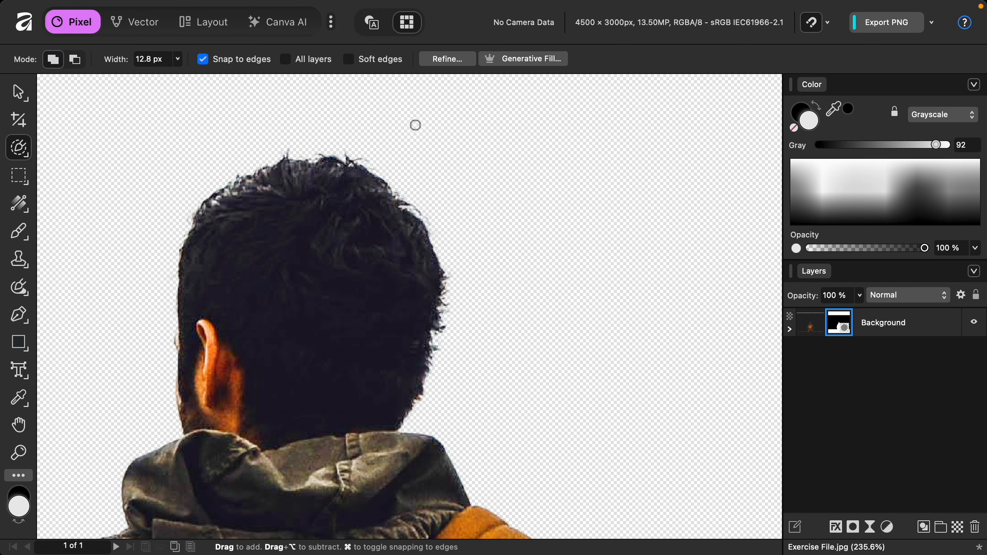
Add a fill layer beneath the Background layer and set its color to white (FFFFFF).
mouse_move(350, 6)
left_click(319, 9)
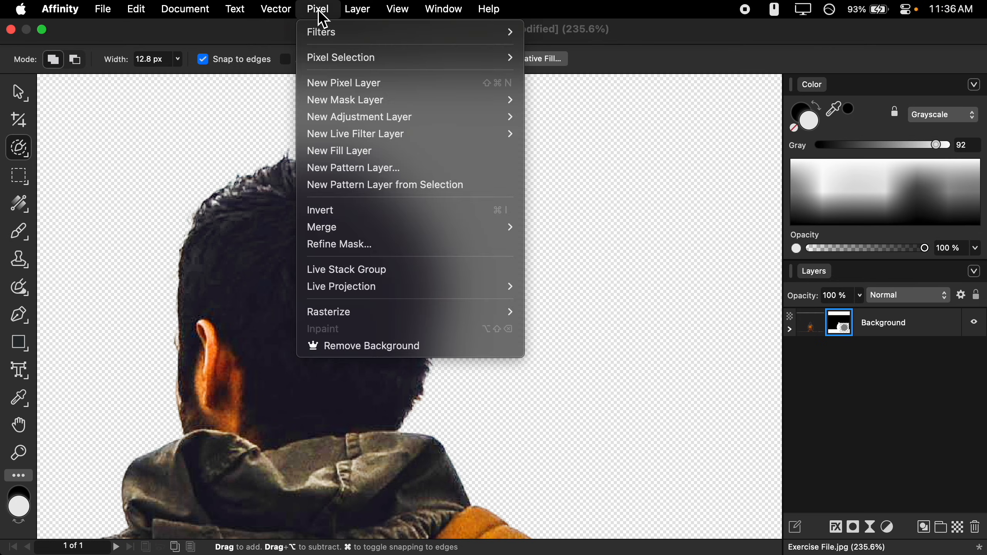
left_click(396, 155)
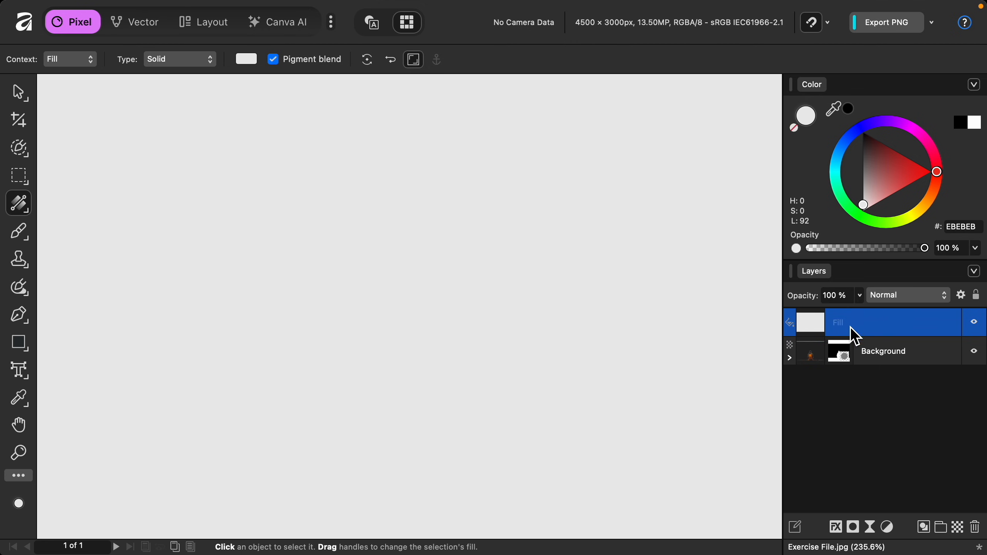
left_click_drag(850, 328, 852, 404)
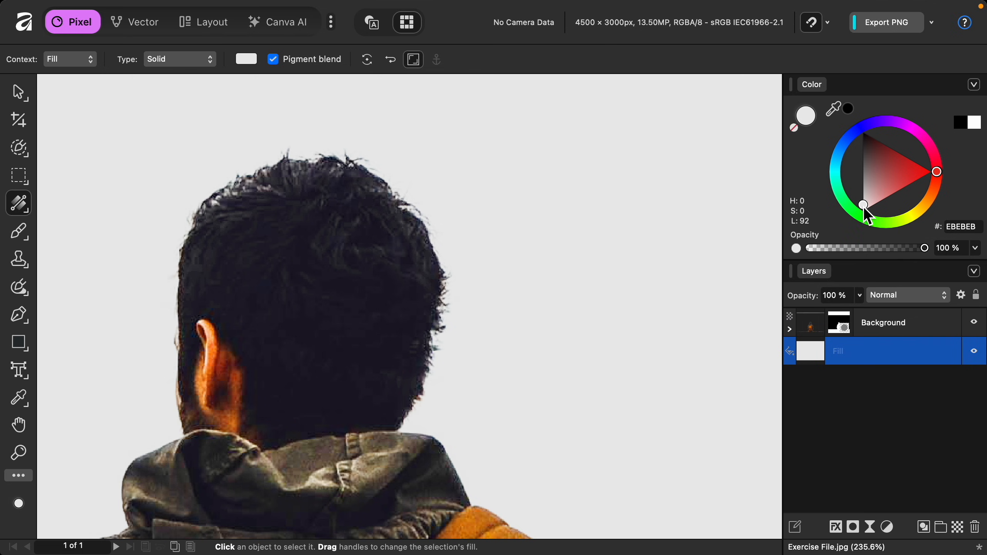
left_click_drag(864, 209, 857, 221)
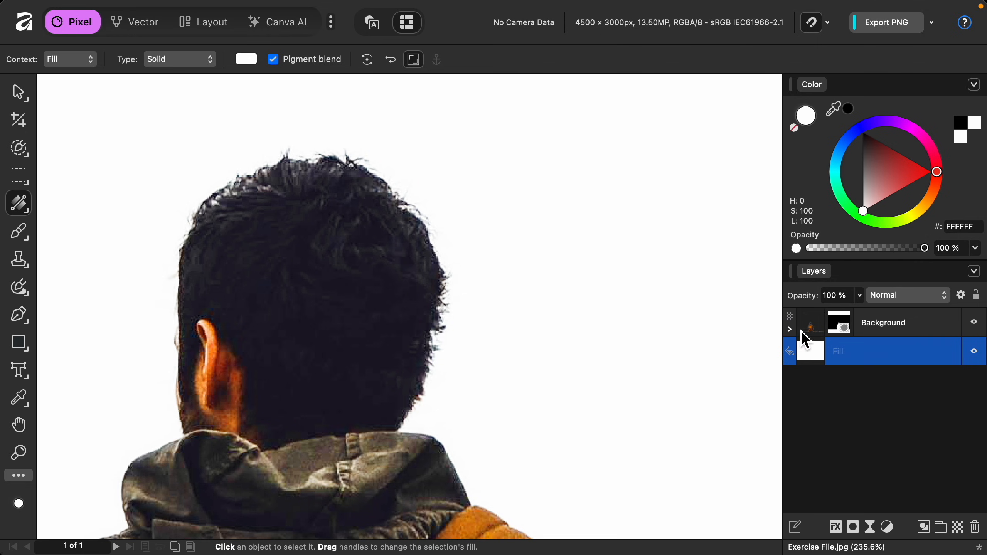
Select the Background layer's mask and touch it up with the Paint Brush beside the ear, painting black to hide and white to restore.
left_click(790, 329)
left_click(820, 362)
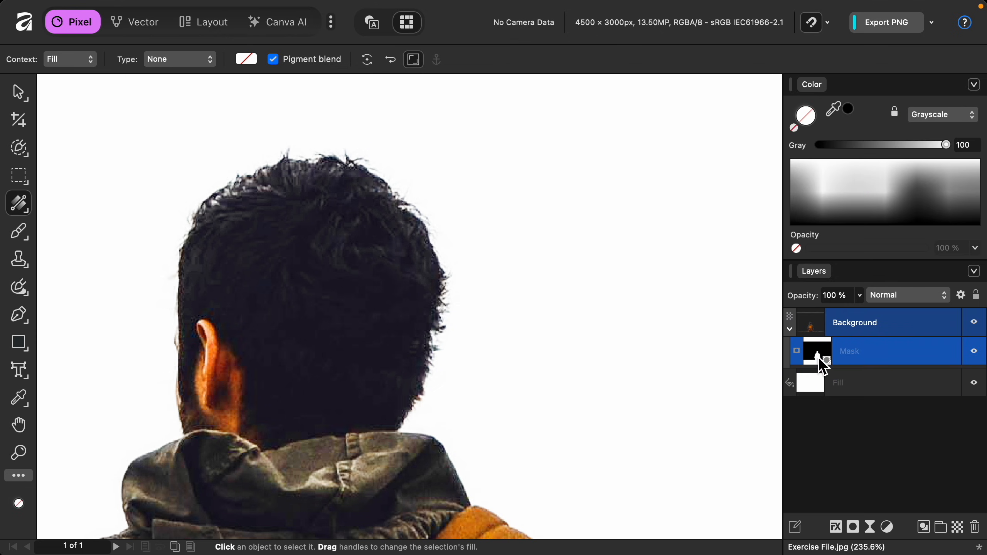
scroll(645, 369, "left", 5)
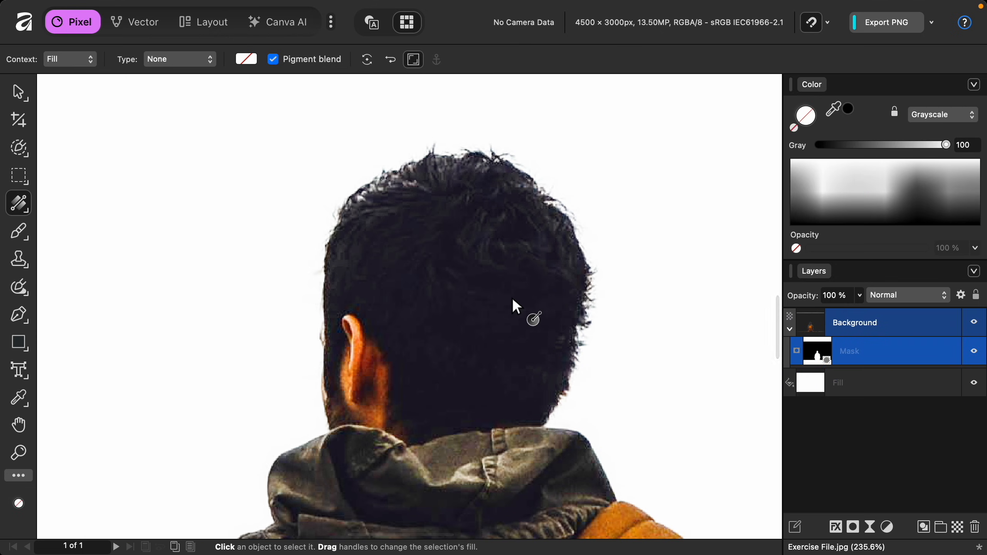
scroll(512, 297, "left", 2)
scroll(406, 315, "up", 2)
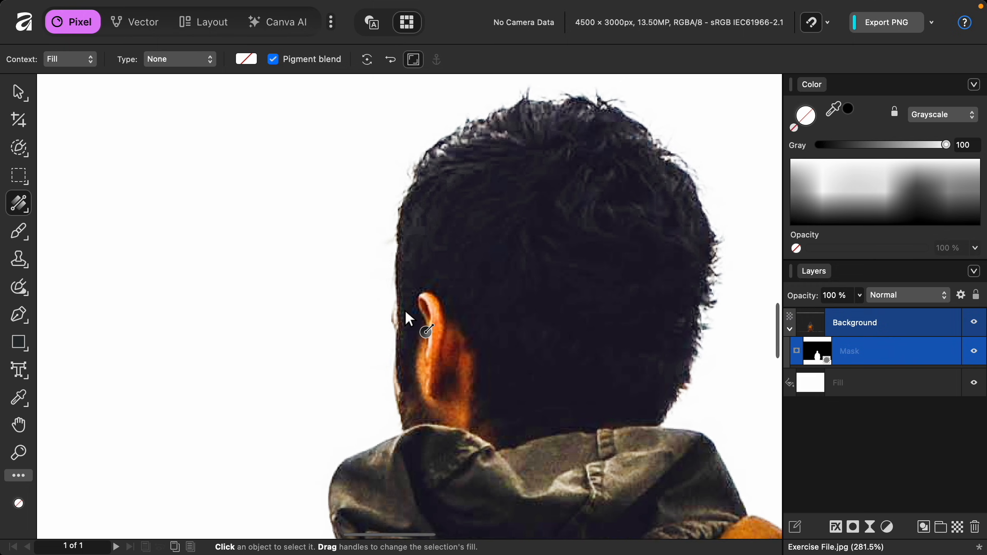
scroll(408, 319, "up", 1)
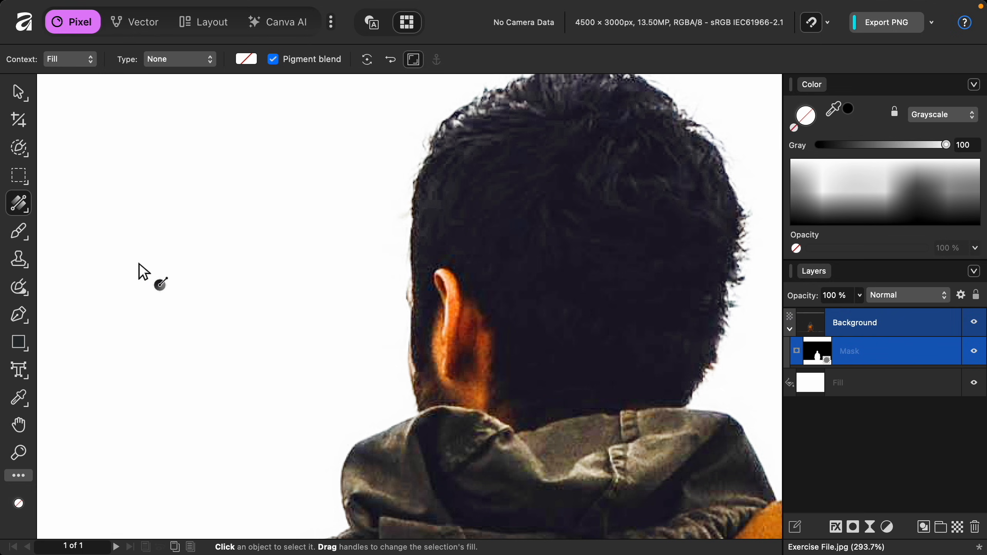
left_click(18, 232)
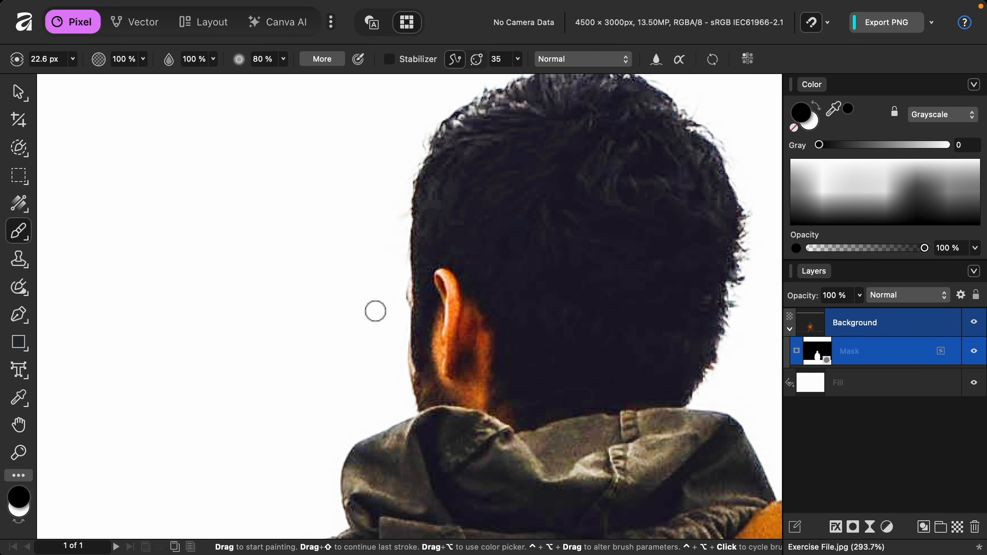
mouse_move(415, 292)
left_mouse_down()
mouse_move(418, 314)
mouse_move(431, 320)
mouse_move(440, 304)
mouse_move(428, 287)
mouse_move(418, 294)
mouse_move(422, 320)
mouse_move(442, 321)
mouse_move(434, 286)
mouse_move(432, 311)
left_mouse_up()
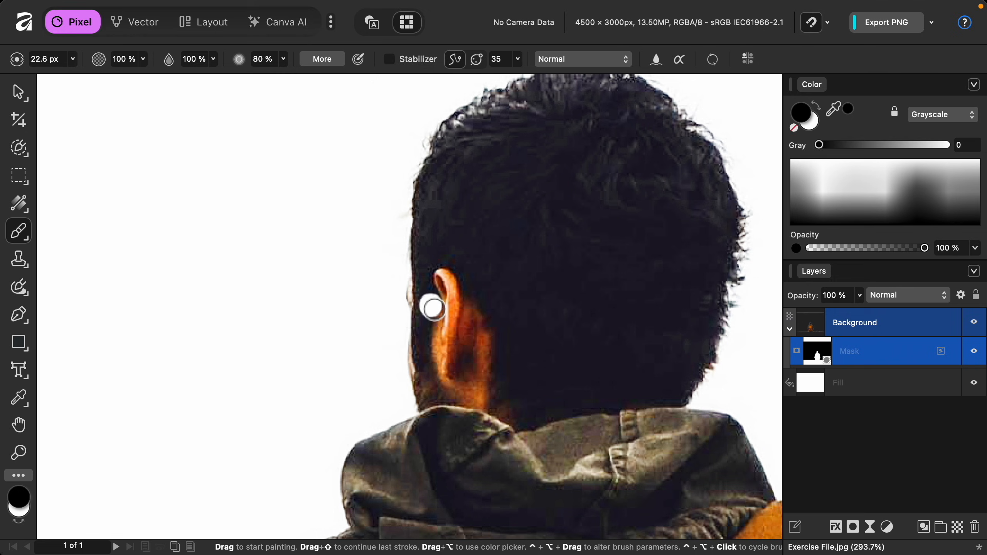
key("x")
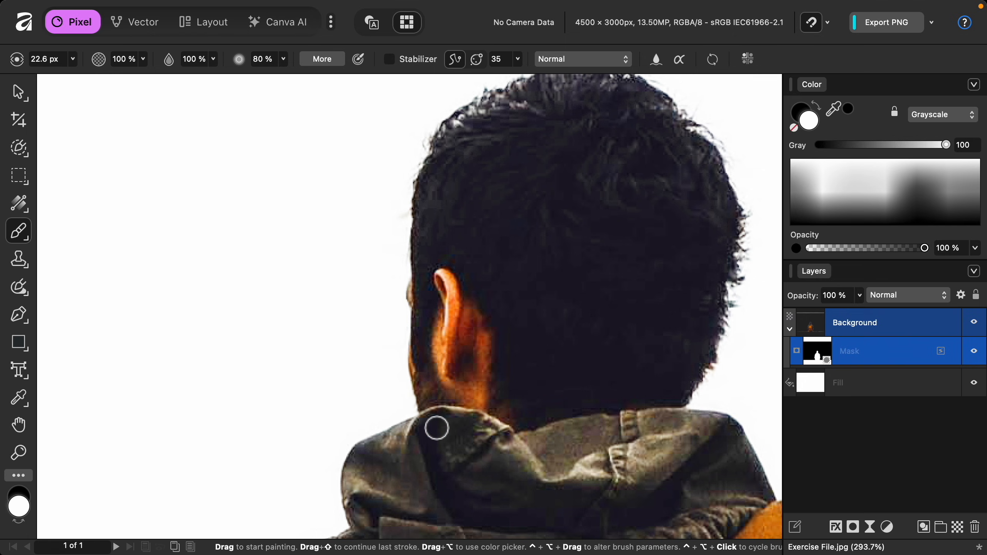
Paint black on the mask with the 22.6 px brush to hide the leftover background above the jacket's left shoulder.
scroll(432, 359, "down", 5)
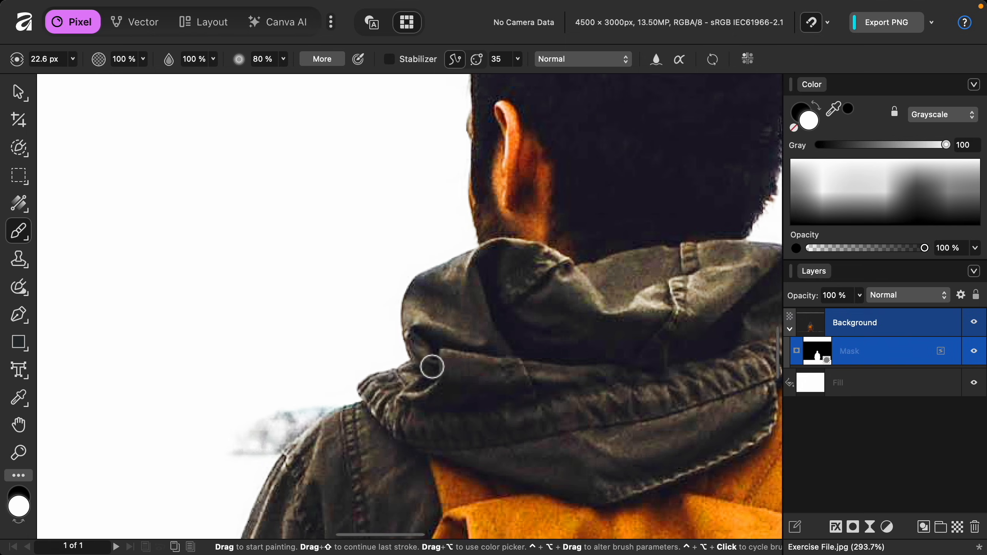
scroll(432, 366, "down", 5)
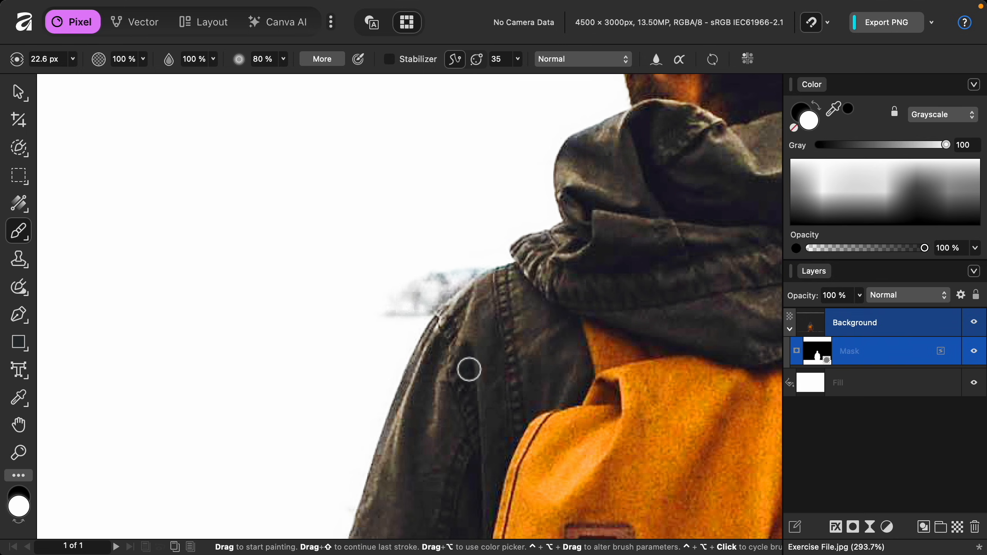
left_click(413, 243)
key("x")
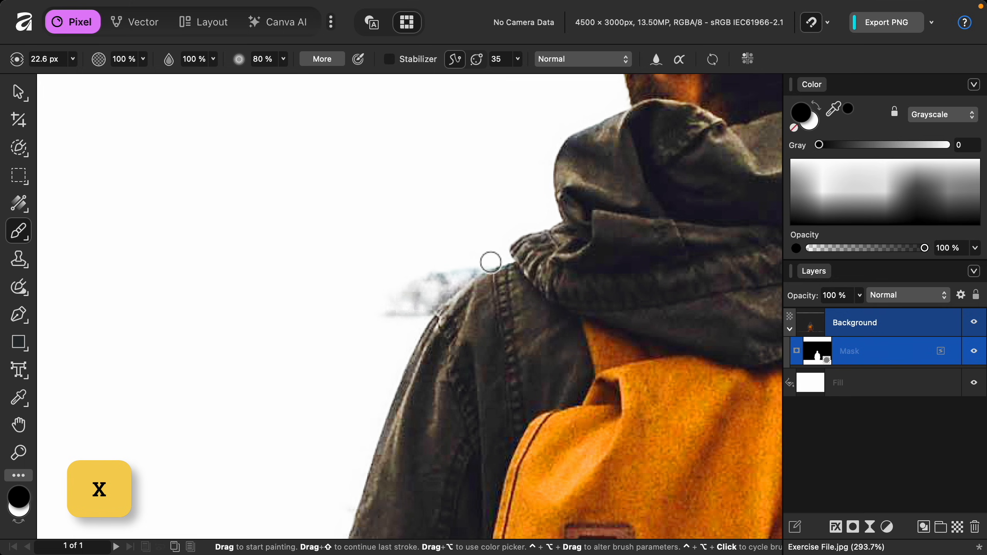
mouse_move(490, 262)
left_mouse_down()
mouse_move(404, 340)
mouse_move(441, 277)
mouse_move(422, 283)
left_mouse_up()
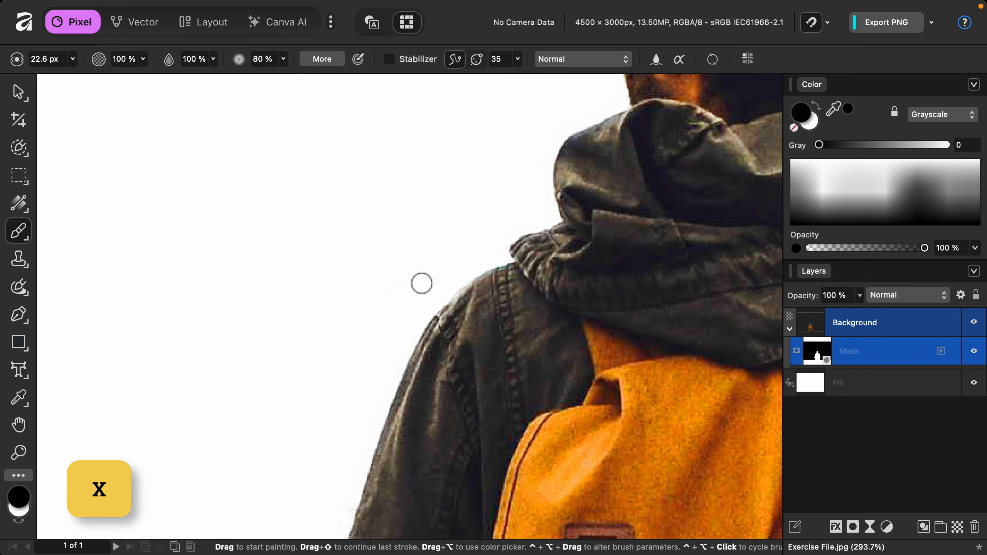
Clean the mask along the upper left sleeve, painting black over background remnants and white over missing jacket edge.
scroll(388, 322, "down", 10)
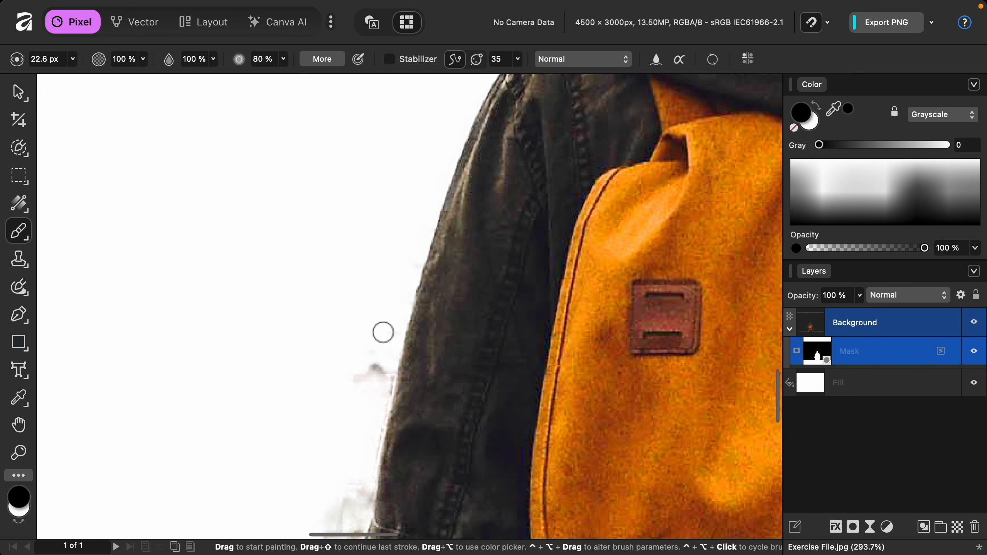
mouse_move(383, 332)
left_mouse_down()
mouse_move(359, 400)
mouse_move(378, 413)
mouse_move(405, 318)
mouse_move(370, 478)
left_mouse_up()
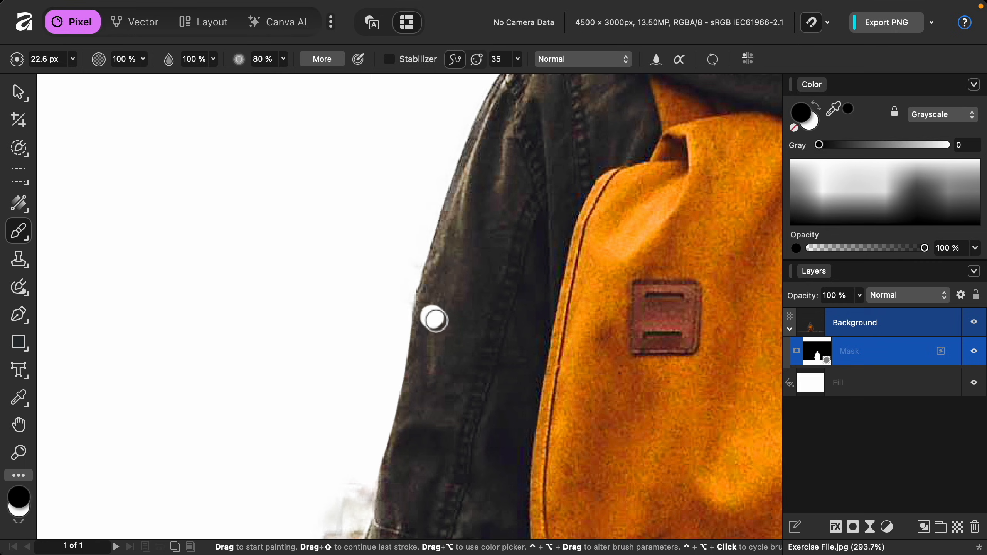
key("x")
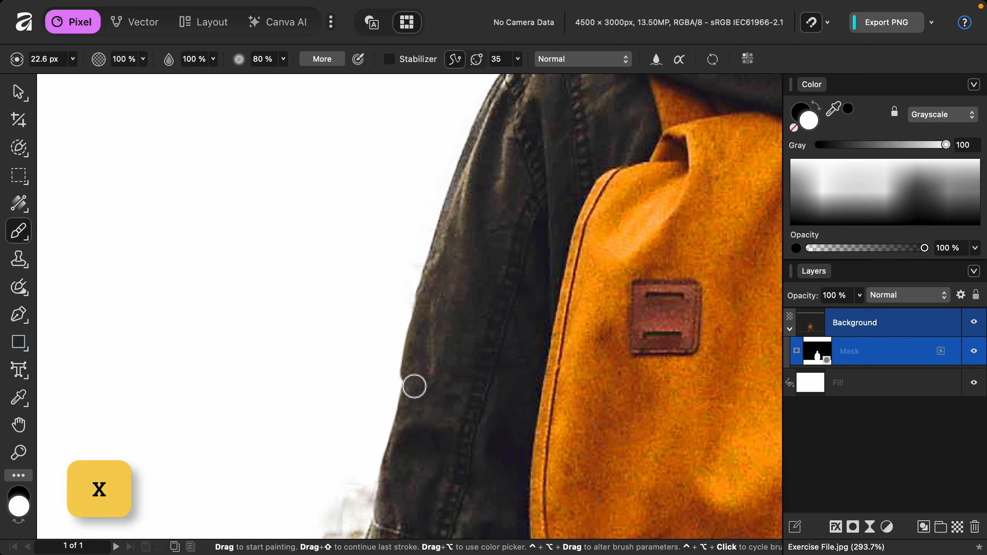
left_click_drag(414, 386, 394, 498)
Clean the mask down the lower left sleeve, painting black over the background streaks and white where jacket edge is missing.
scroll(395, 498, "down", 8)
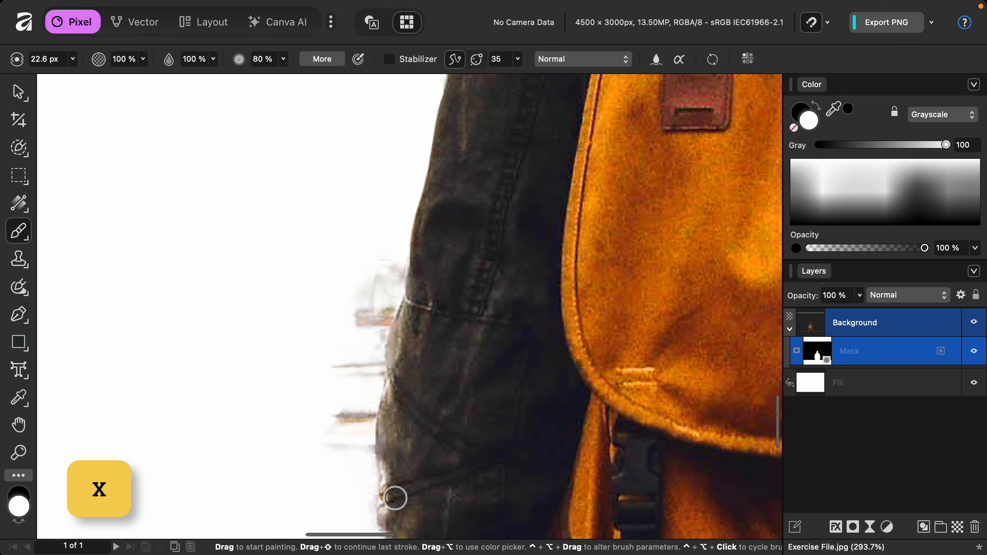
key("x")
mouse_move(392, 249)
left_mouse_down()
mouse_move(367, 314)
mouse_move(409, 231)
mouse_move(375, 452)
left_mouse_up()
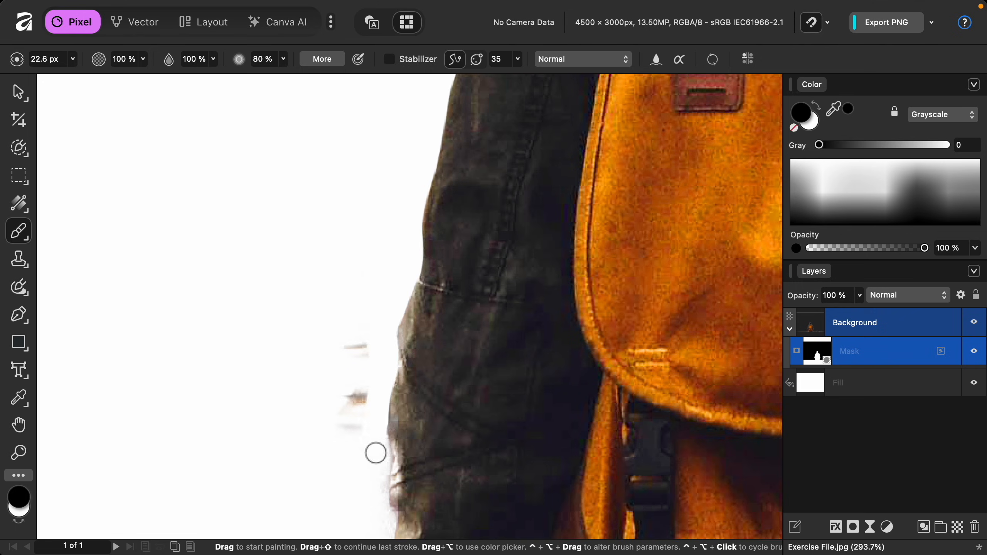
scroll(376, 453, "down", 8)
left_click_drag(385, 301, 392, 432)
key("x")
mouse_move(407, 264)
left_mouse_down()
mouse_move(426, 507)
mouse_move(392, 300)
mouse_move(425, 350)
left_mouse_up()
scroll(427, 507, "down", 8)
key("x")
scroll(418, 249, "down", 8)
mouse_move(419, 249)
left_mouse_down()
mouse_move(449, 357)
mouse_move(427, 370)
mouse_move(489, 446)
mouse_move(451, 451)
mouse_move(462, 485)
left_mouse_up()
Set the brush size to 31.4 px for cleaning the mask on the jacket's right side.
scroll(462, 485, "right", 10)
key("bracketleft")
key("bracketleft")
key("bracketleft")
key("bracketleft")
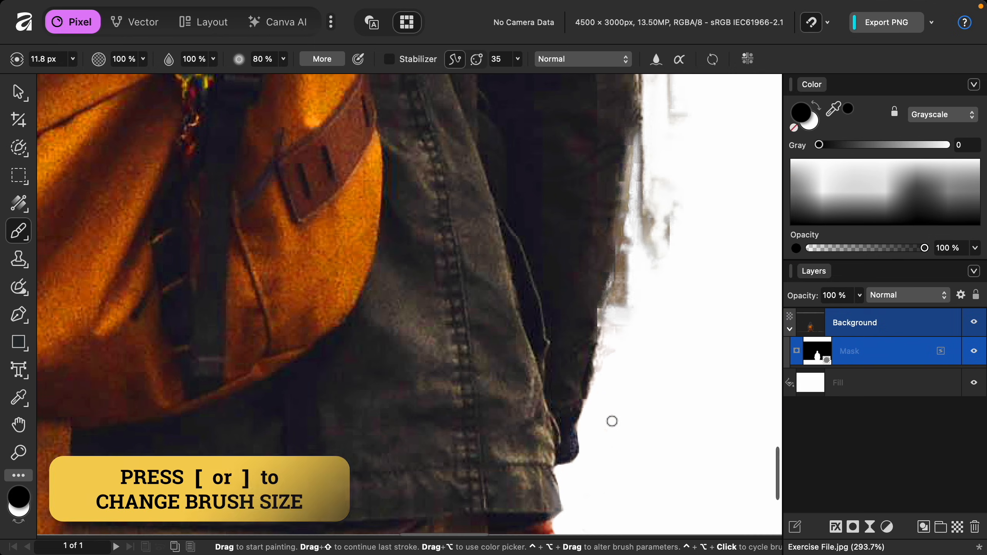
key("bracketright")
key("bracketright")
key("bracketright")
key("bracketright")
key("bracketright")
key("bracketright")
Paint on the mask up the right sleeve to hide the background remnants and restore the jacket's edge.
scroll(583, 311, "up", 5)
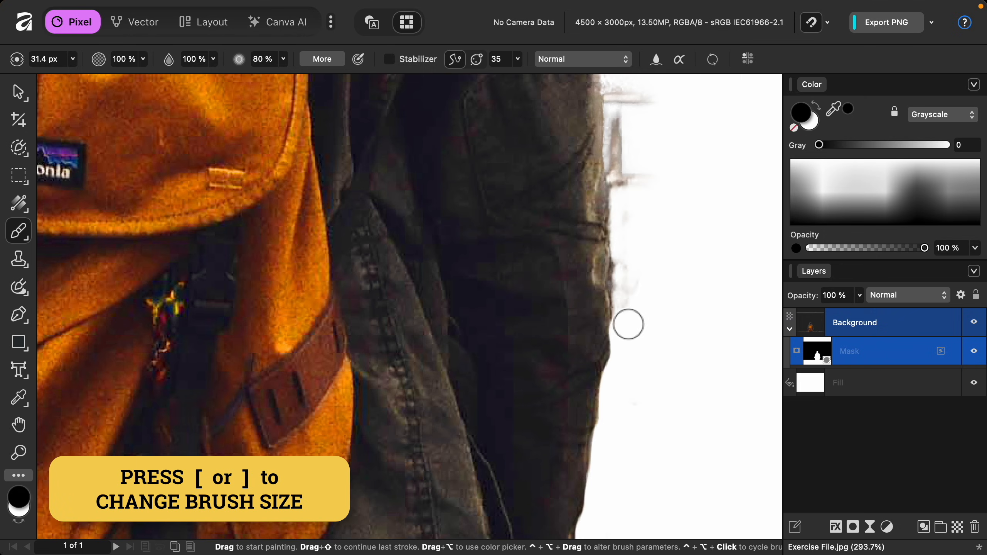
scroll(629, 325, "up", 5)
left_click_drag(610, 376, 637, 271)
key("x")
key("x")
left_click_drag(604, 234, 593, 114)
scroll(593, 113, "up", 5)
mouse_move(592, 315)
left_mouse_down()
mouse_move(612, 261)
mouse_move(519, 124)
left_mouse_up()
key("x")
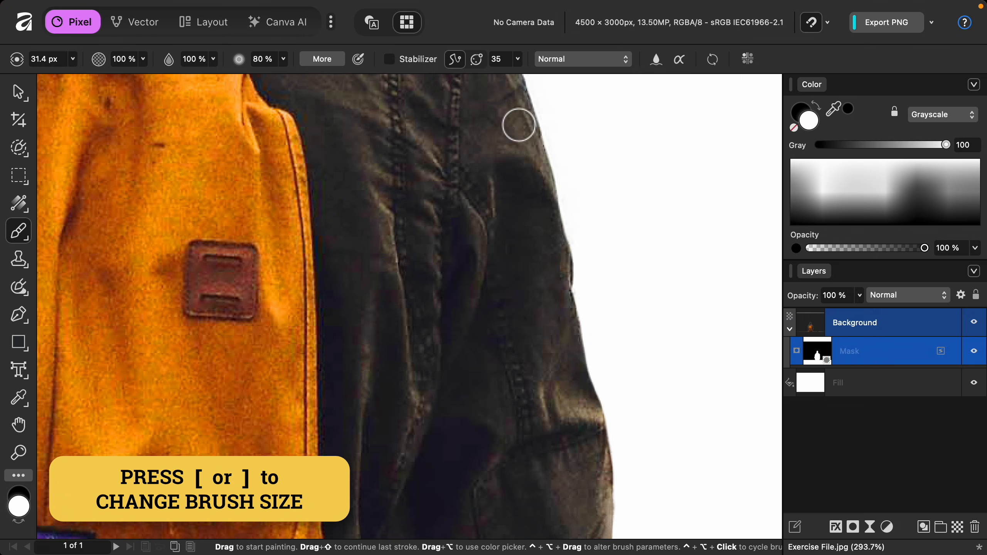
Hide the white Fill layer to show the cut-out man on a transparent background.
scroll(519, 124, "down", 10)
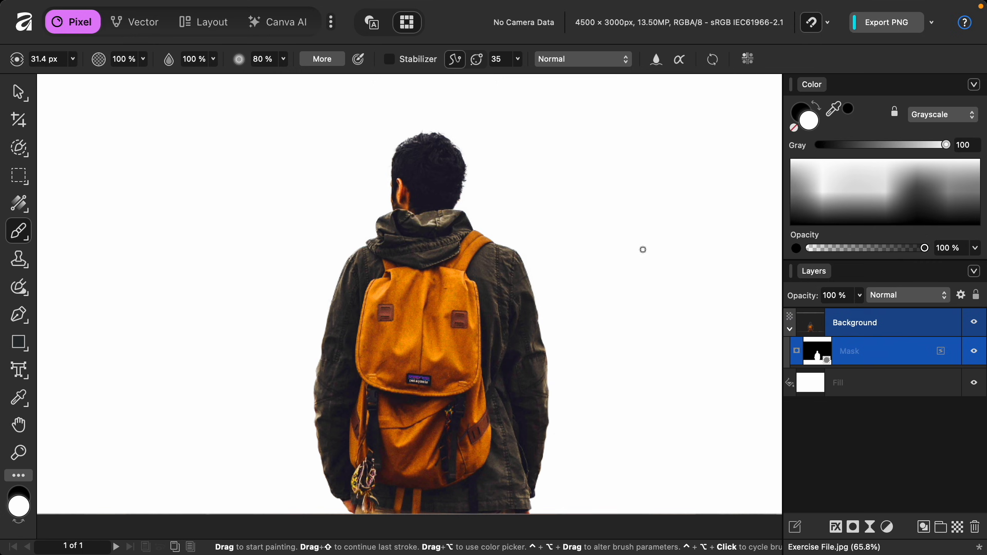
left_click(973, 383)
scroll(673, 411, "down", 5)
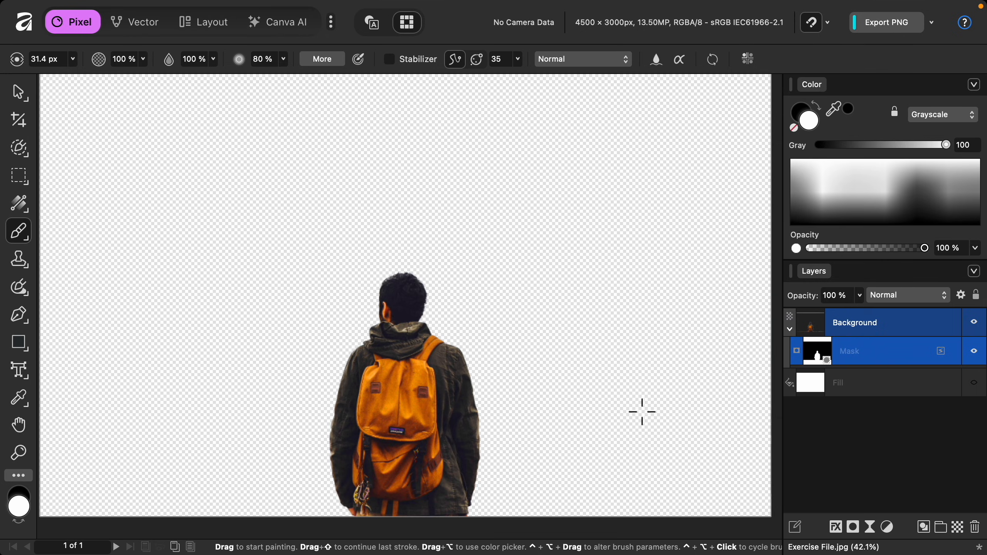
left_click_drag(667, 415, 680, 421)
Hide the Background layer's mask and load the mask's outline as a selection around the man.
left_click(974, 352)
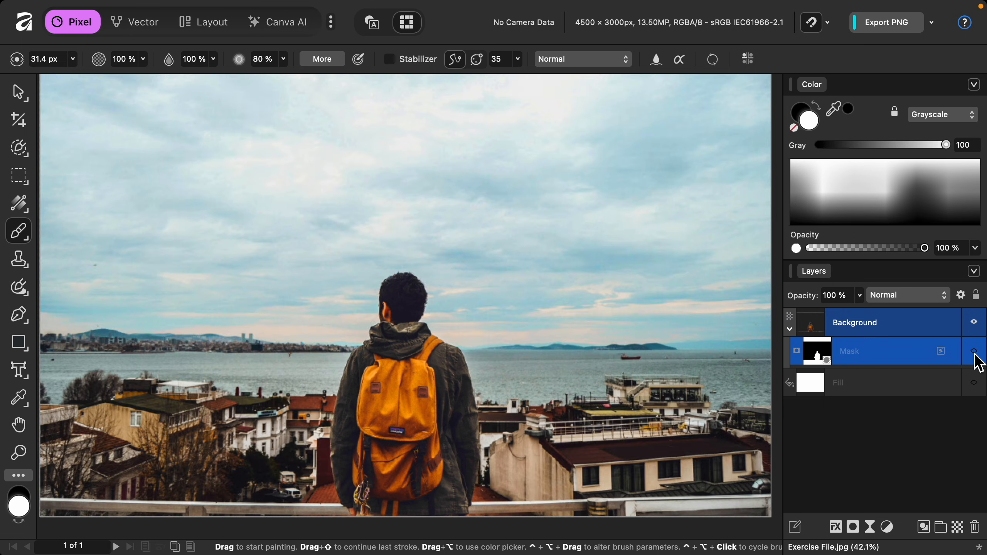
left_click(817, 354, "super")
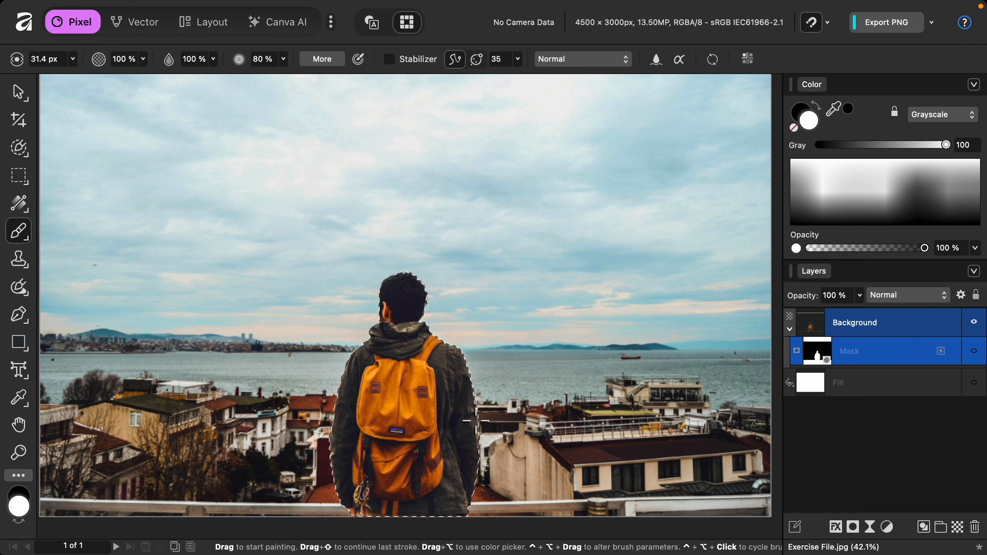
scroll(668, 412, "down", 2)
scroll(669, 411, "up", 1)
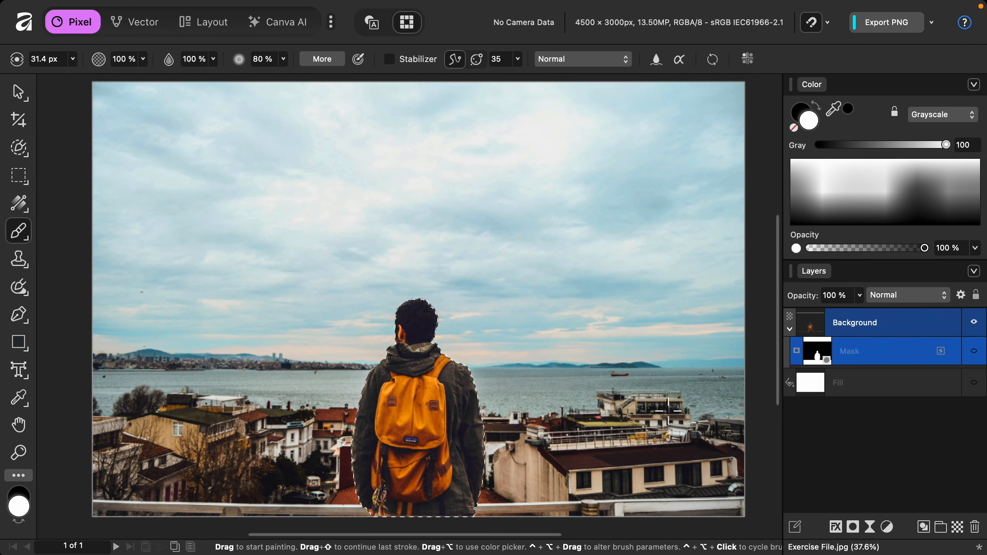